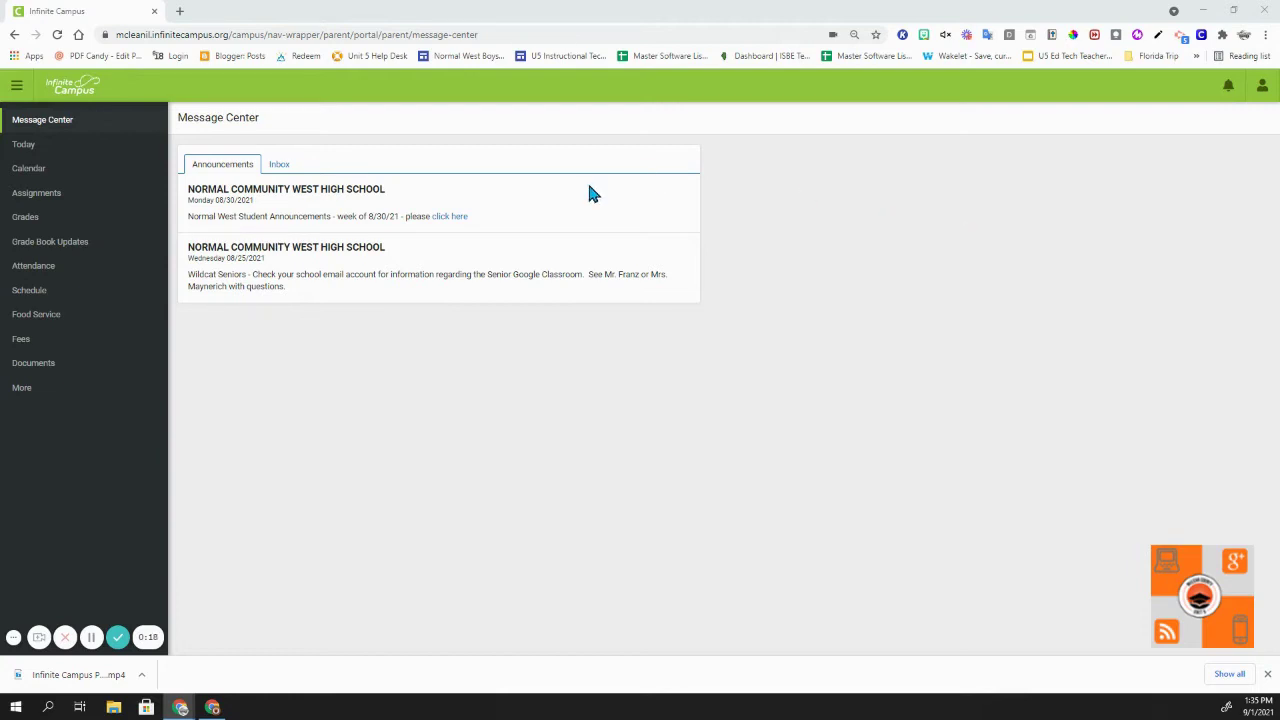
Collapse the navigation sidebar and then expand it again
click(20, 92)
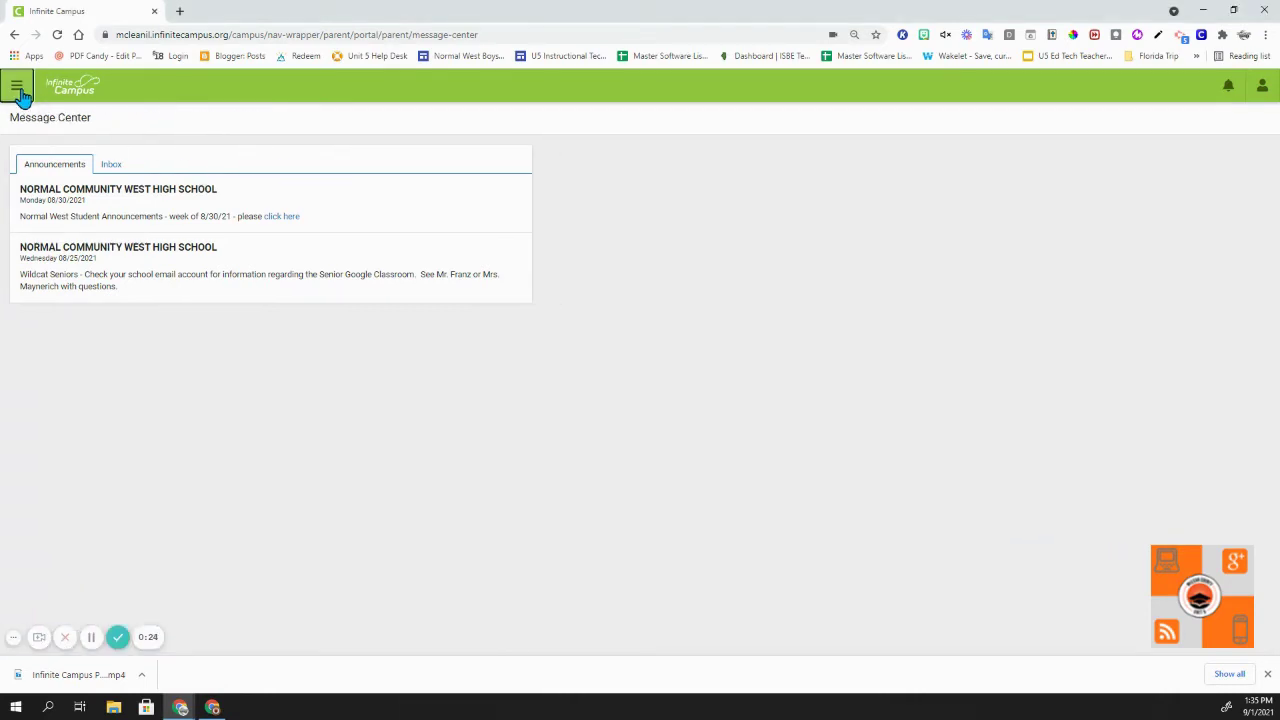
click(20, 92)
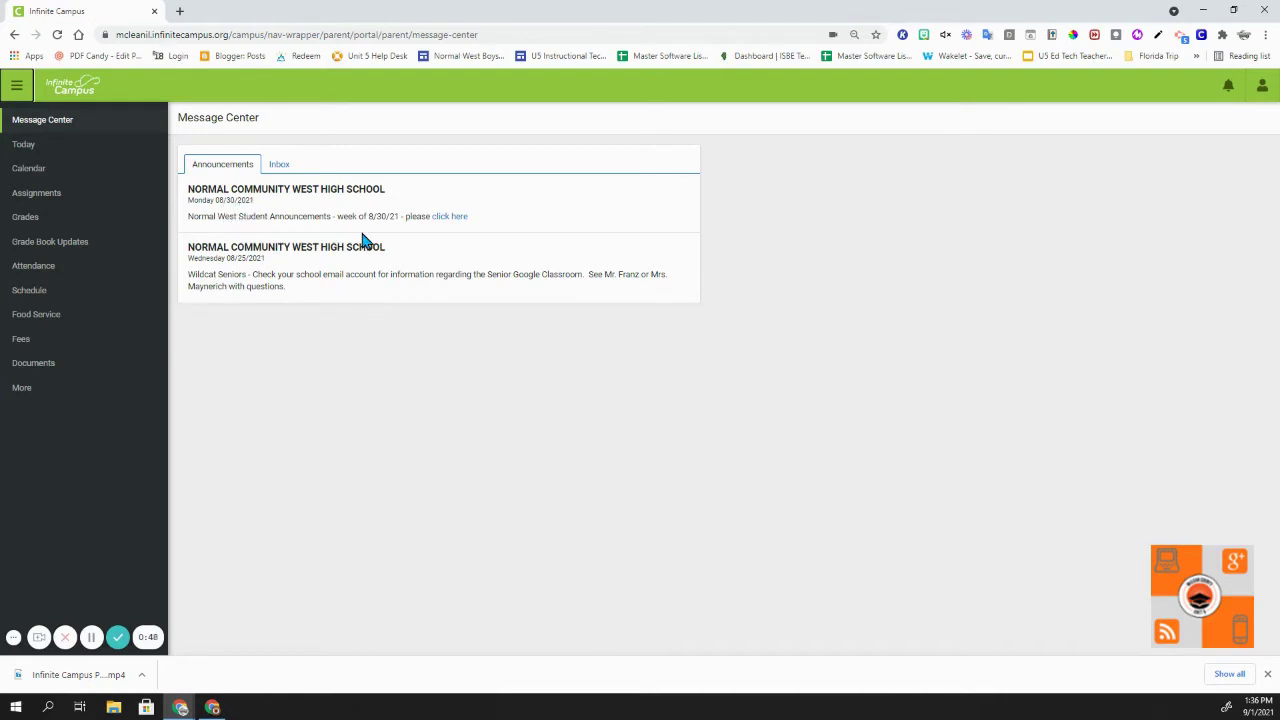
Switch the Message Center to the Inbox messages and open the notifications list
click(280, 168)
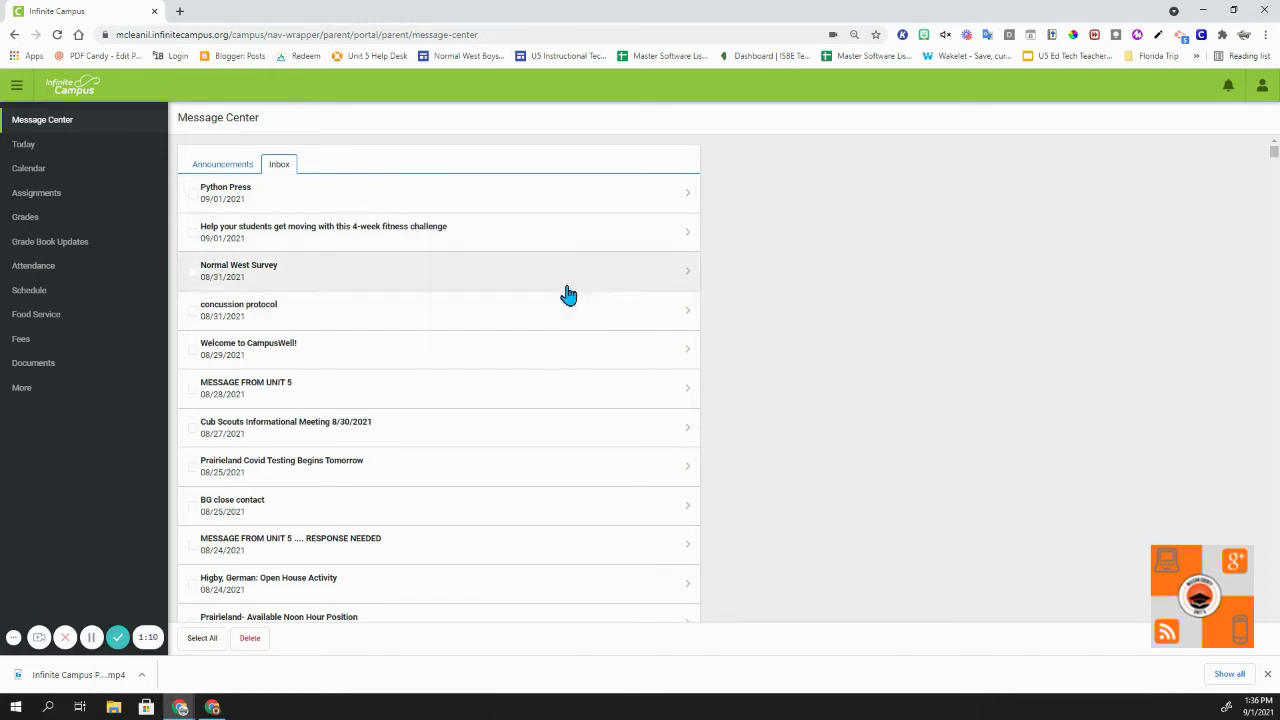
click(1230, 88)
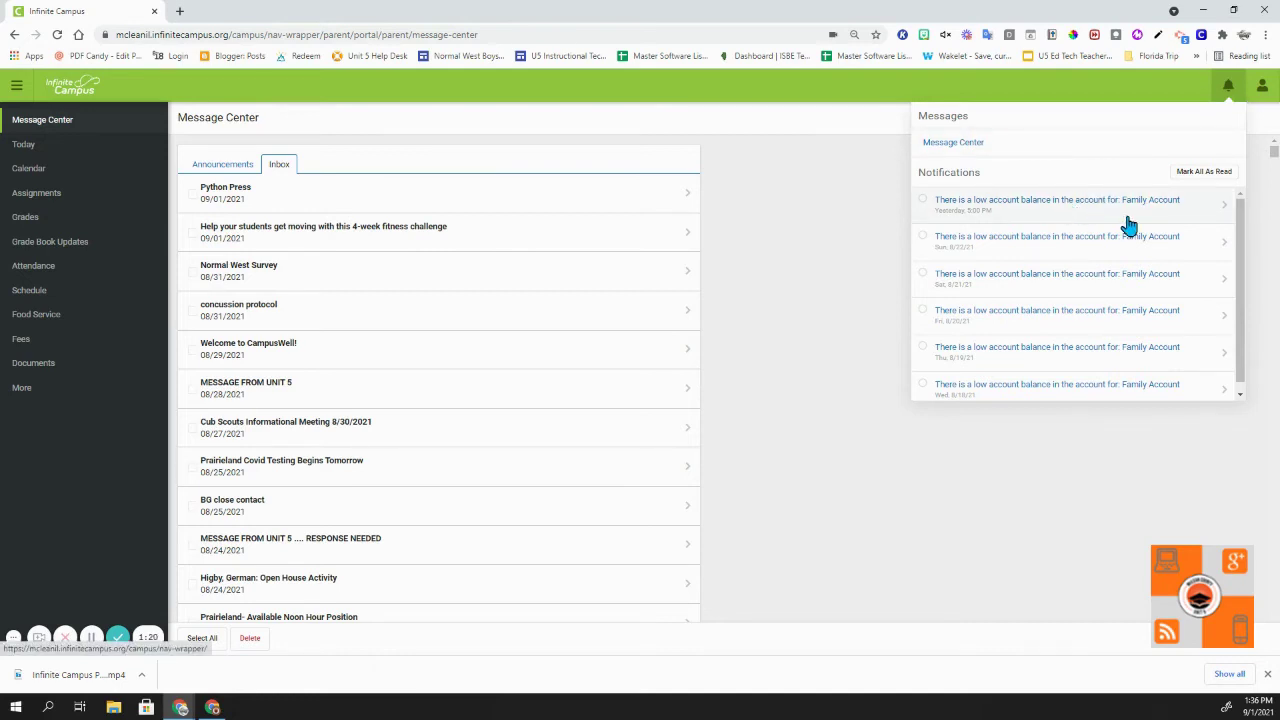
Close the notifications list and open the user account menu
click(838, 197)
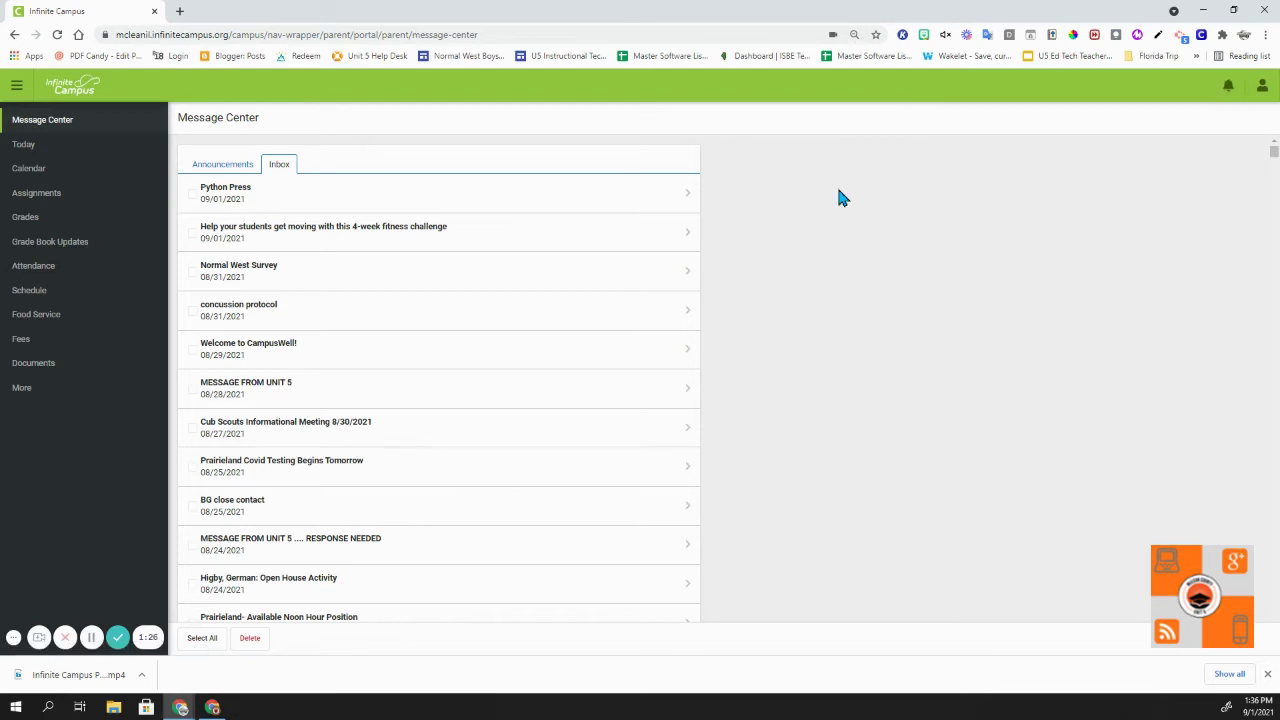
click(1263, 92)
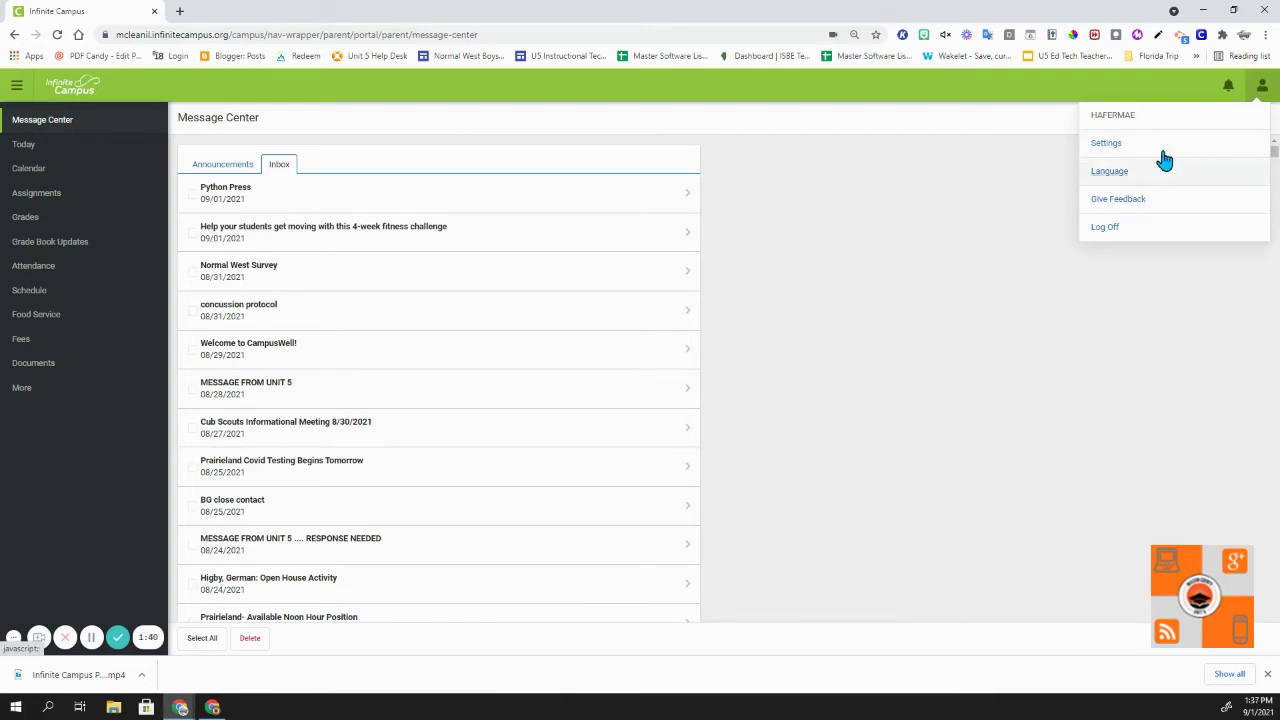
Go to Settings from the user menu, then open Notification Settings
click(1112, 146)
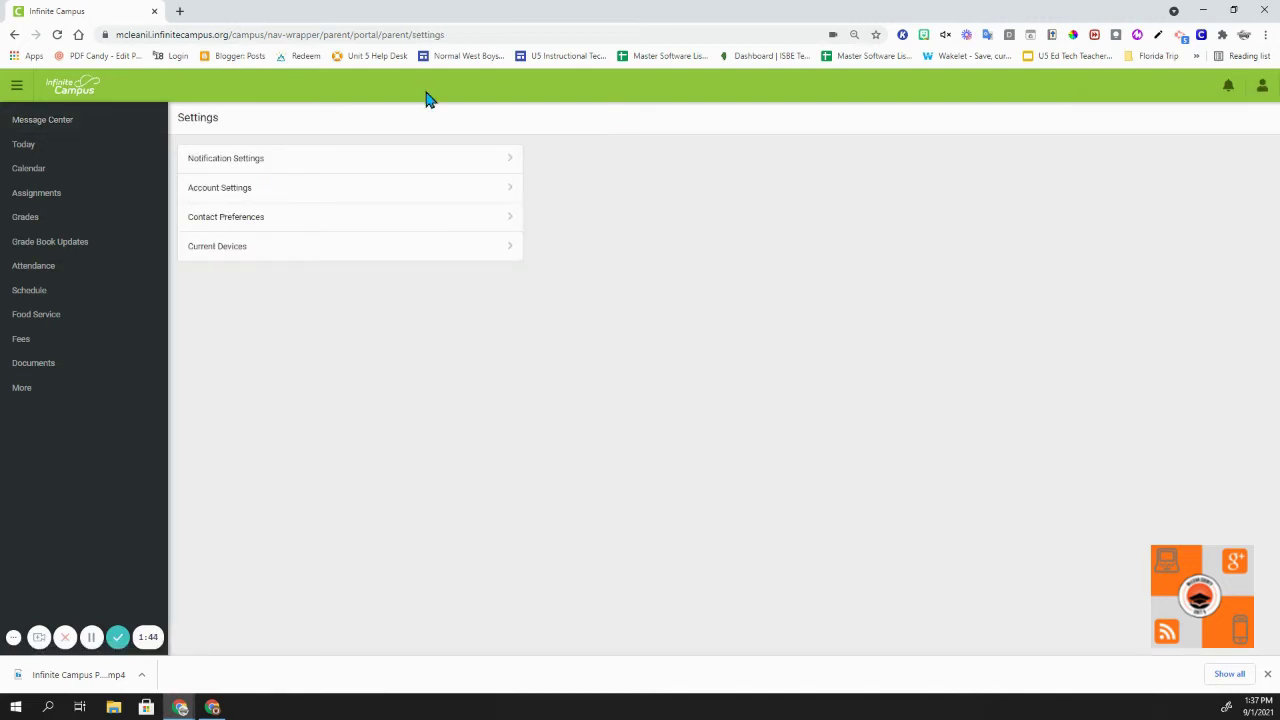
click(262, 173)
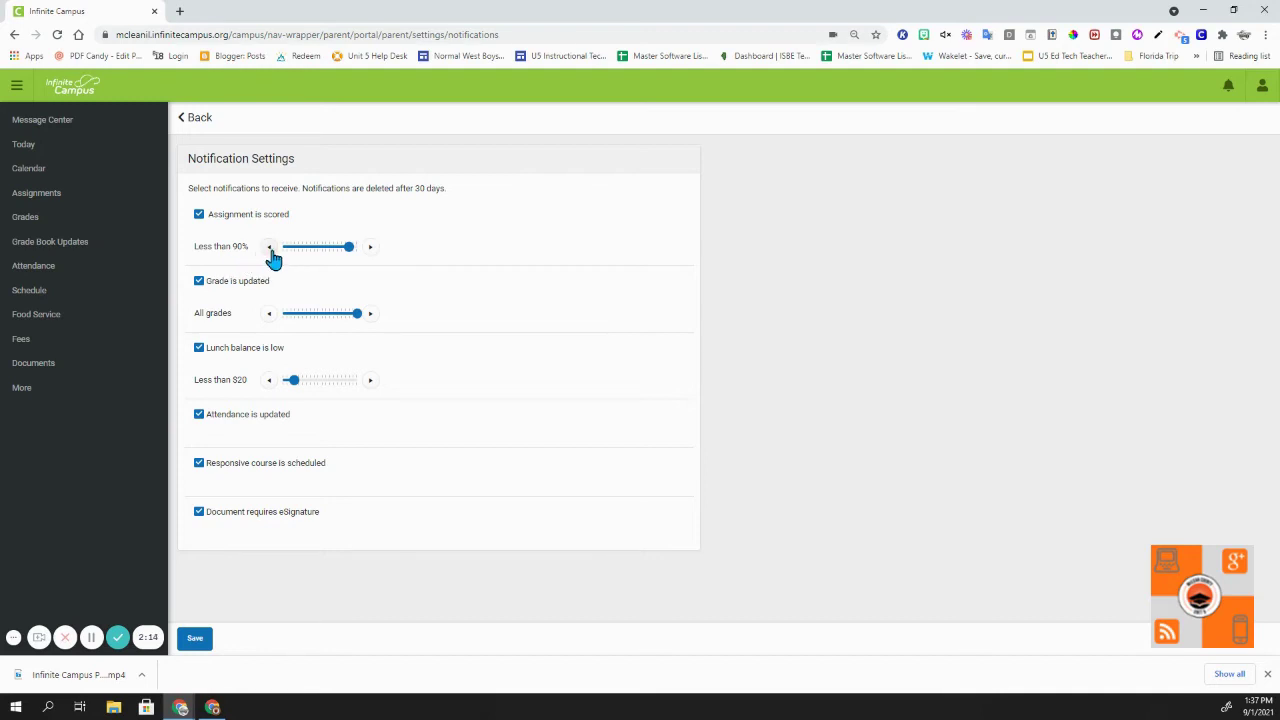
click(270, 249)
click(270, 249)
click(270, 249)
click(270, 249)
click(374, 249)
click(374, 249)
click(374, 249)
click(374, 249)
click(372, 247)
click(372, 247)
mouse_move(330, 330)
click(268, 314)
click(268, 314)
click(371, 317)
Return the lunch balance alert slider to less than $20 and save the notification settings
click(1231, 88)
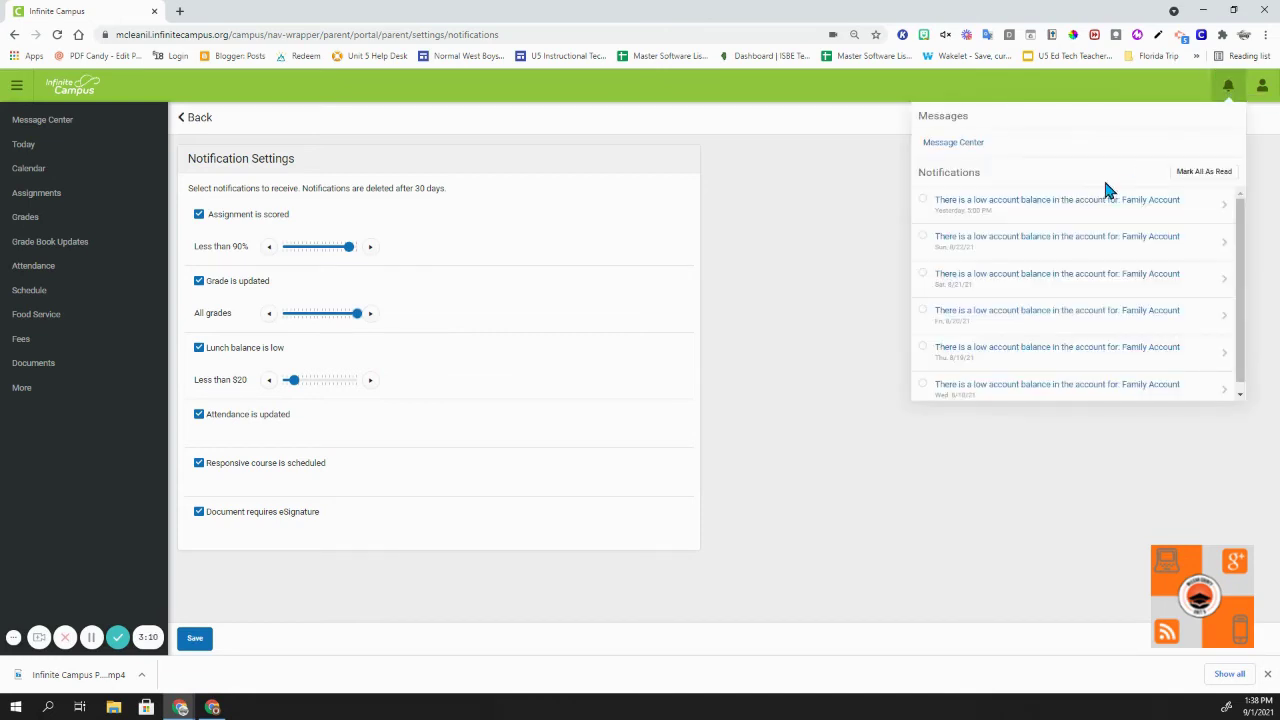
click(788, 282)
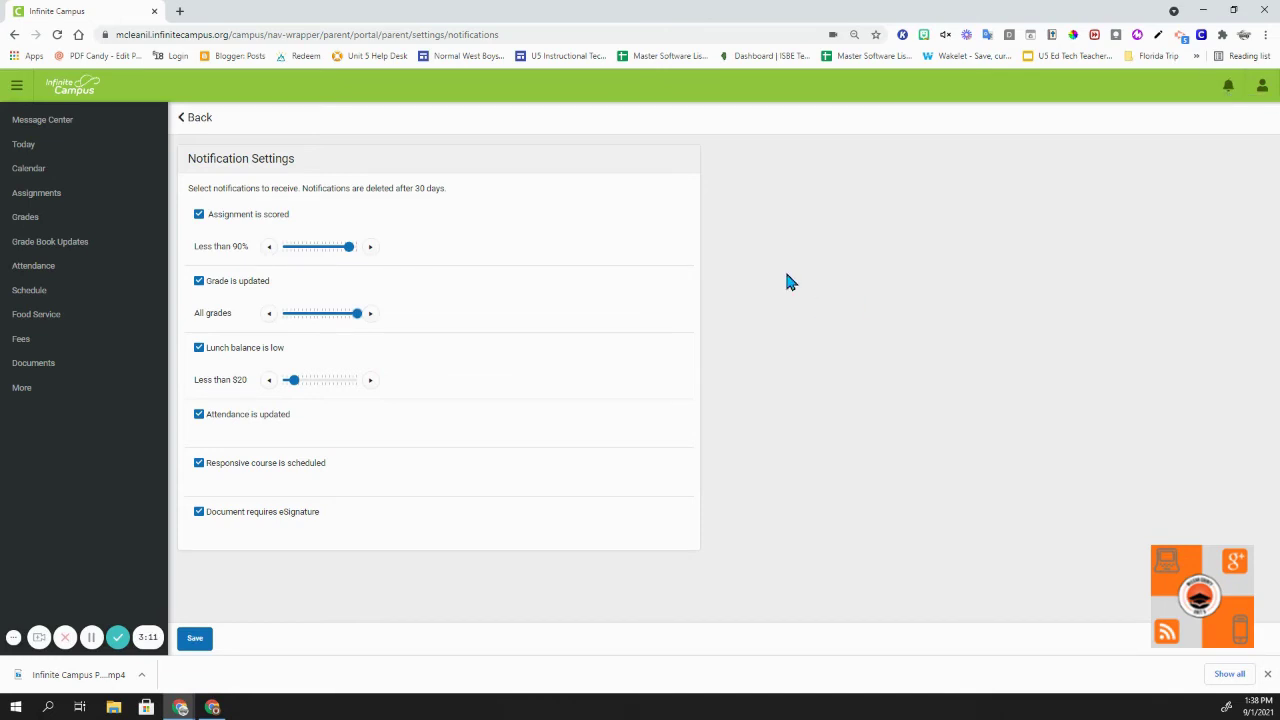
click(268, 381)
click(268, 381)
drag(283, 391, 362, 385)
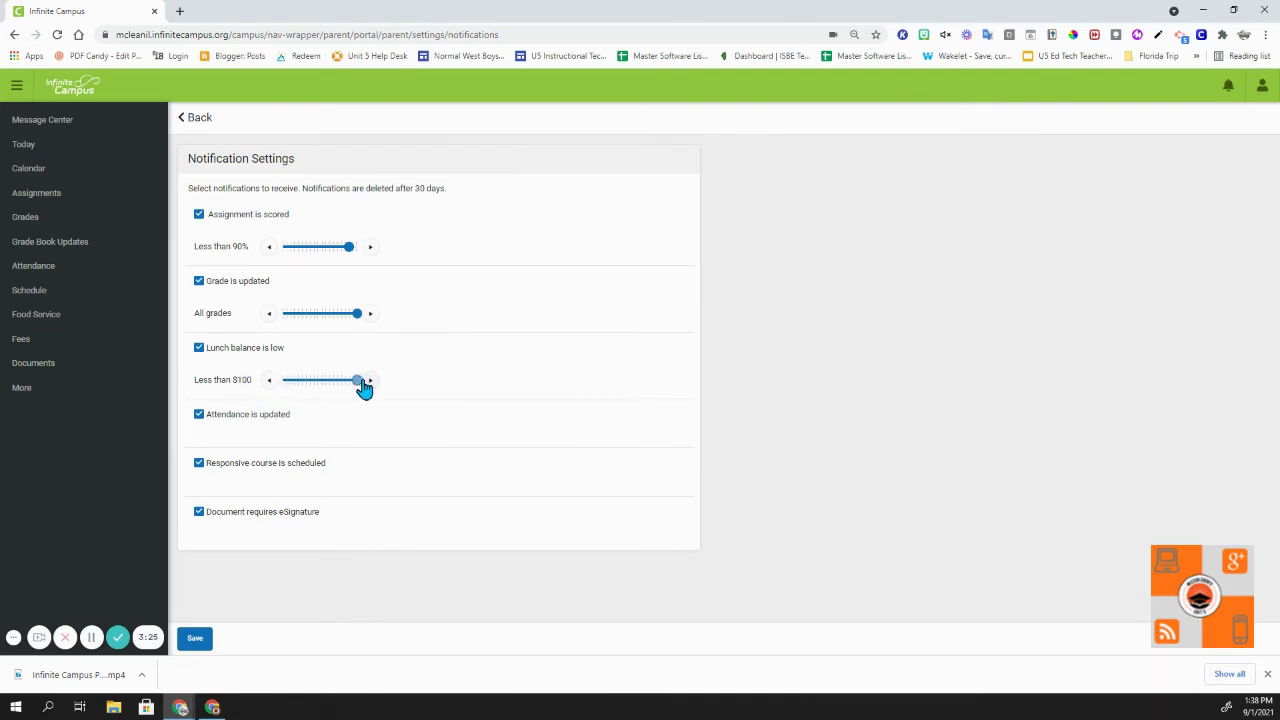
click(267, 381)
drag(265, 388, 268, 391)
click(194, 640)
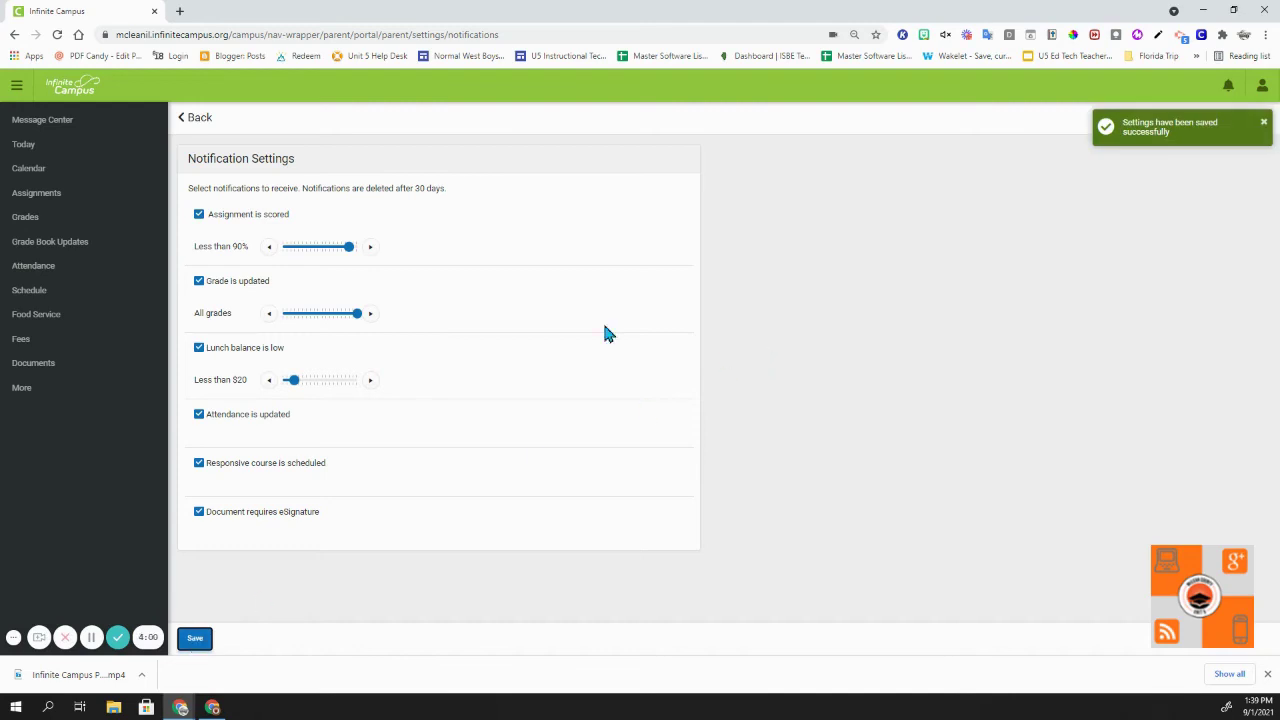
Open Account Settings, begin adding an E-Signature PIN, then back out to Settings unsaved
click(185, 121)
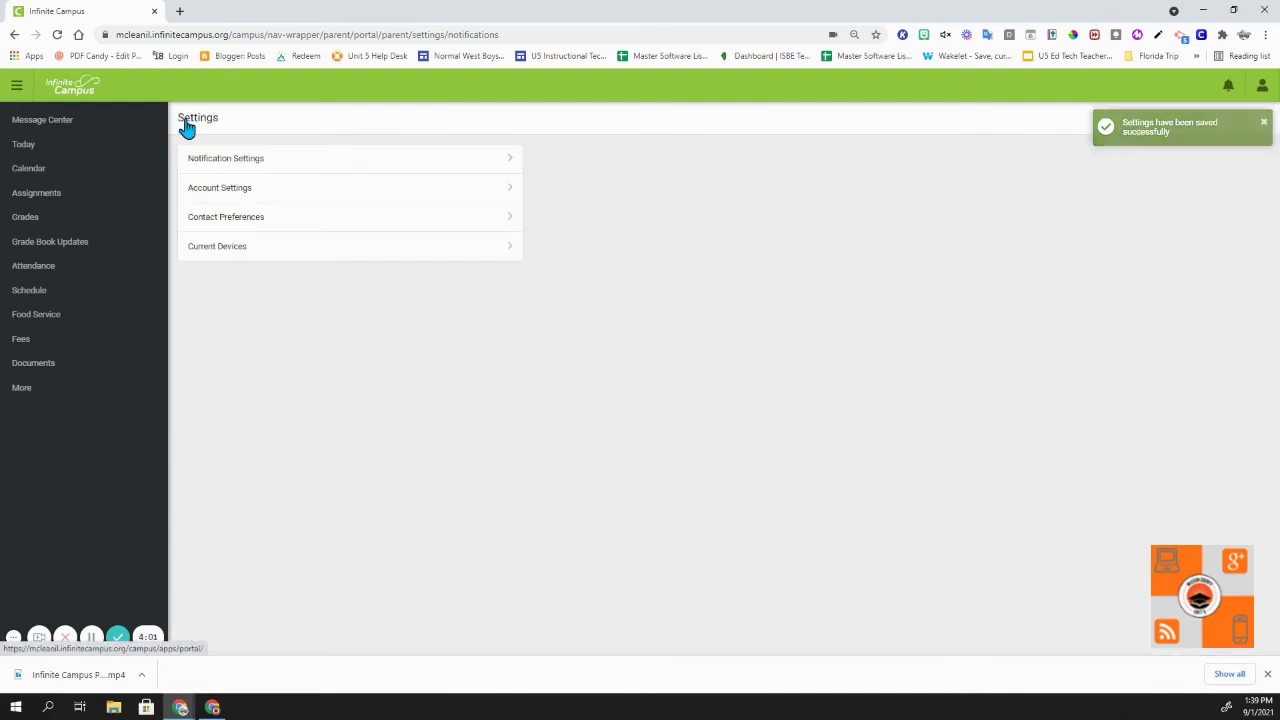
click(281, 199)
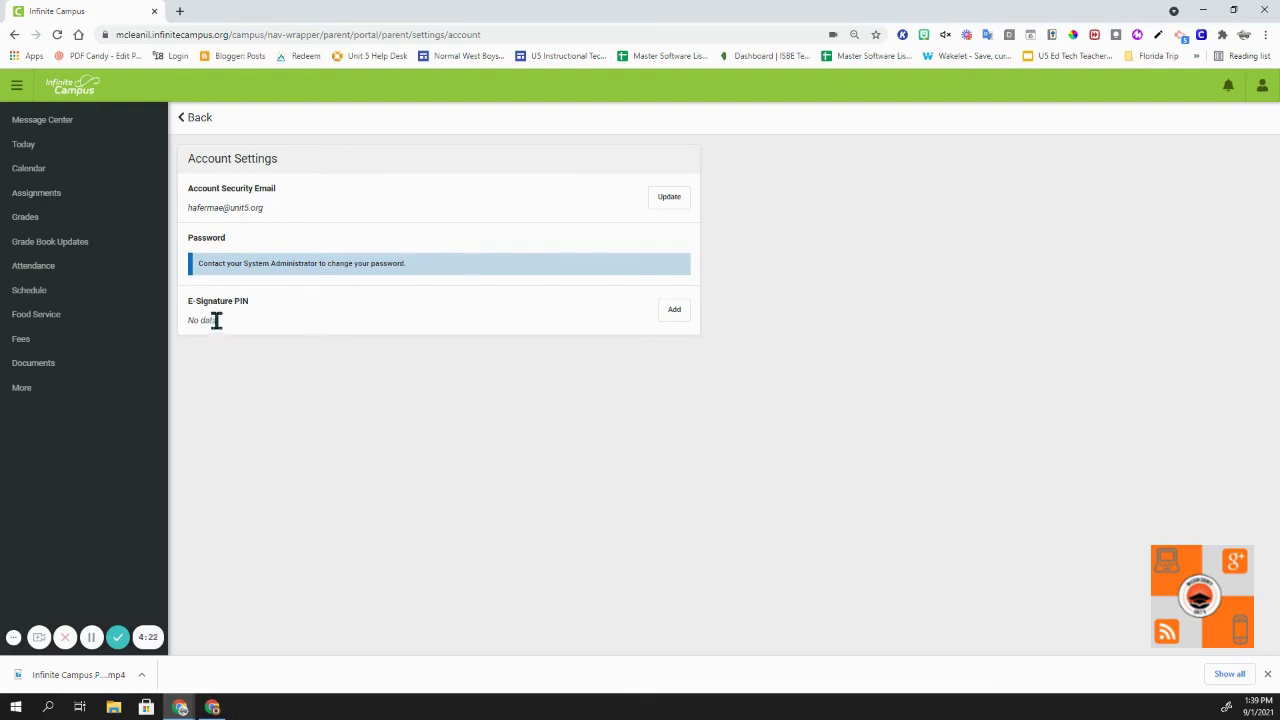
click(673, 310)
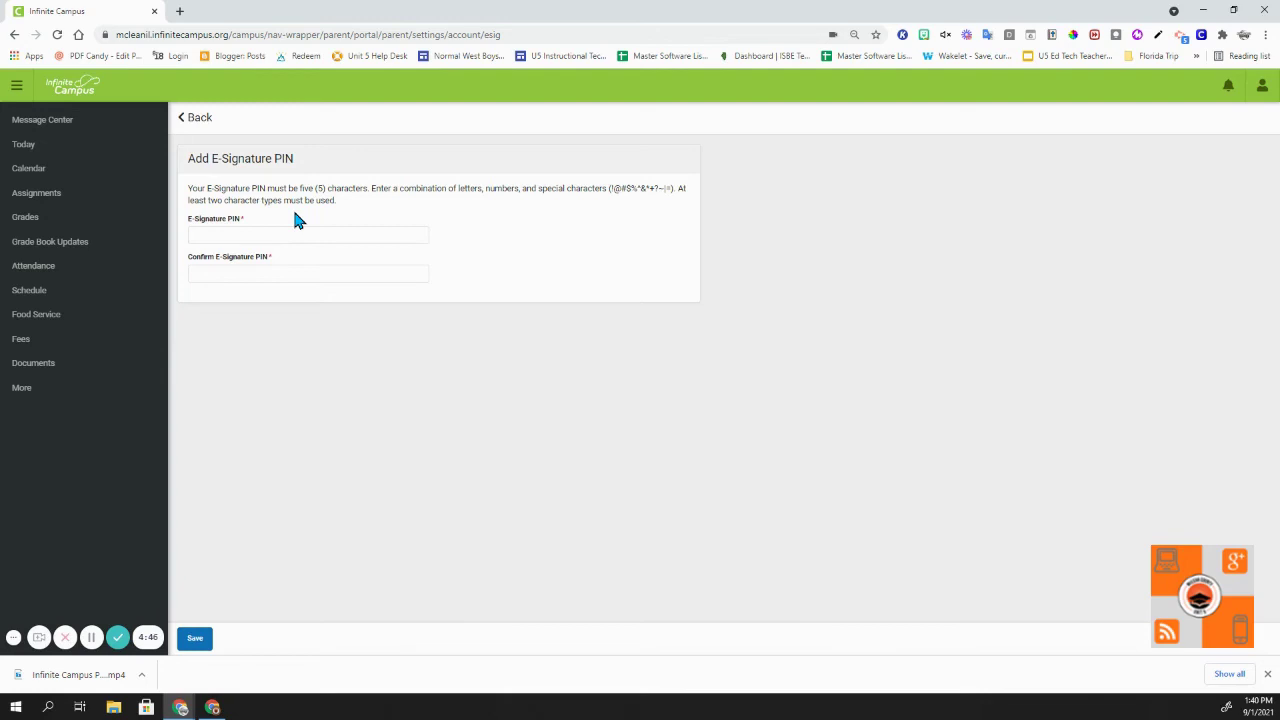
click(199, 118)
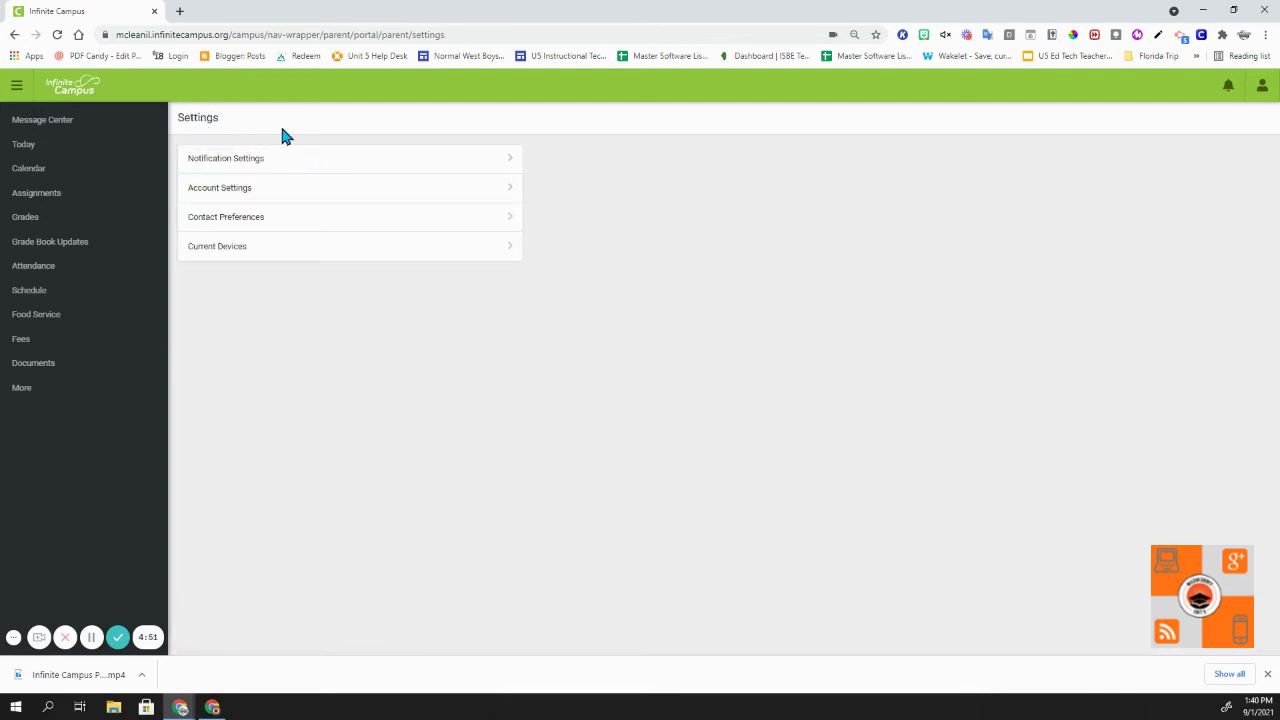
click(243, 231)
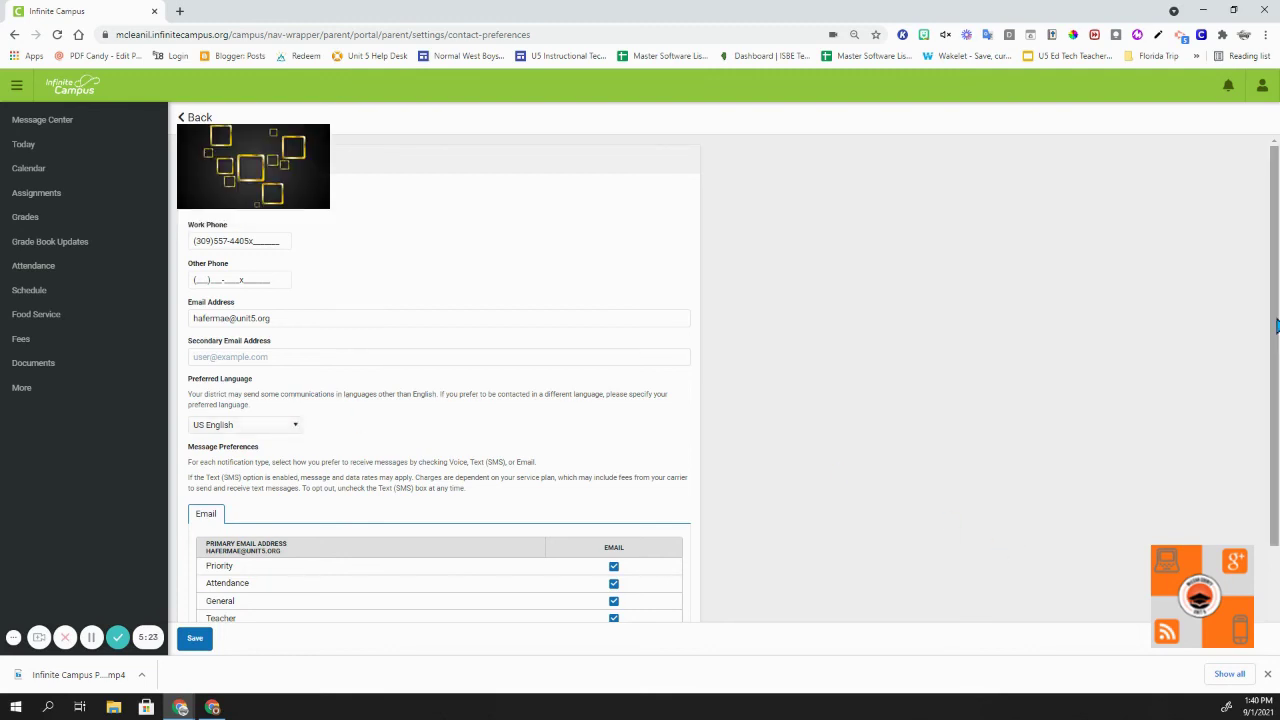
drag(1276, 327, 1276, 401)
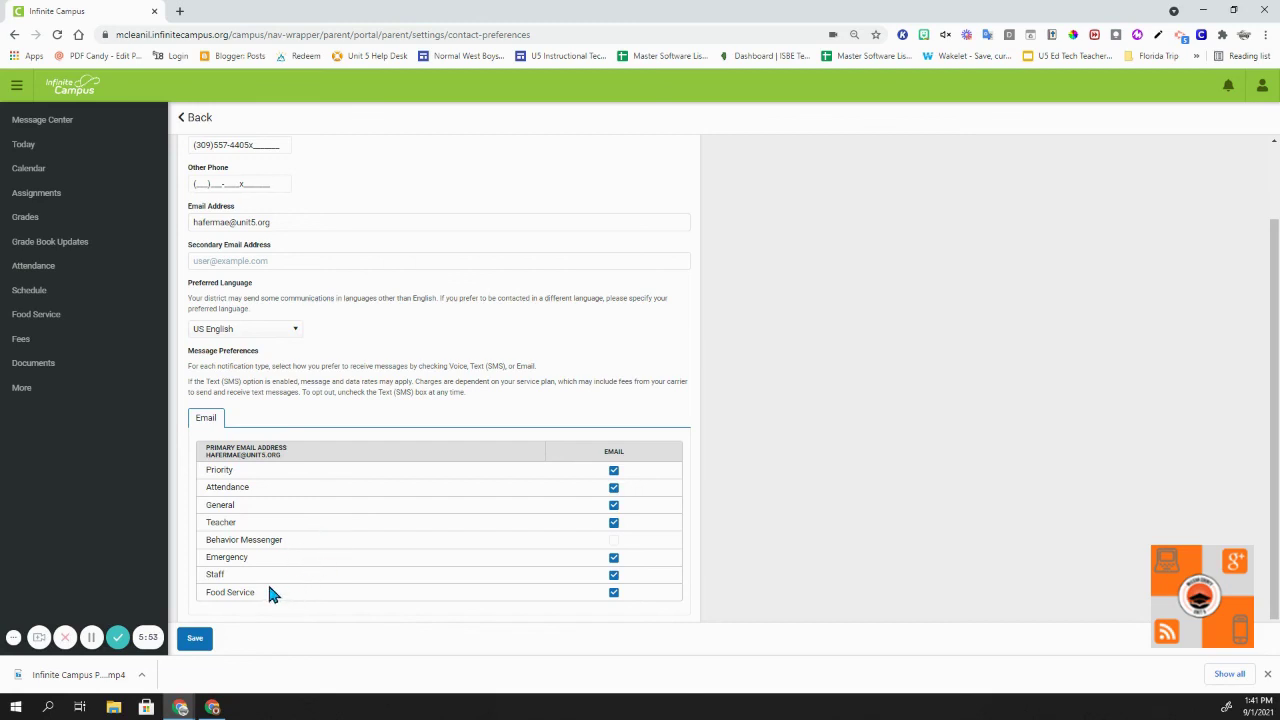
scroll(311, 548, up, 1)
scroll(311, 548, down, 2)
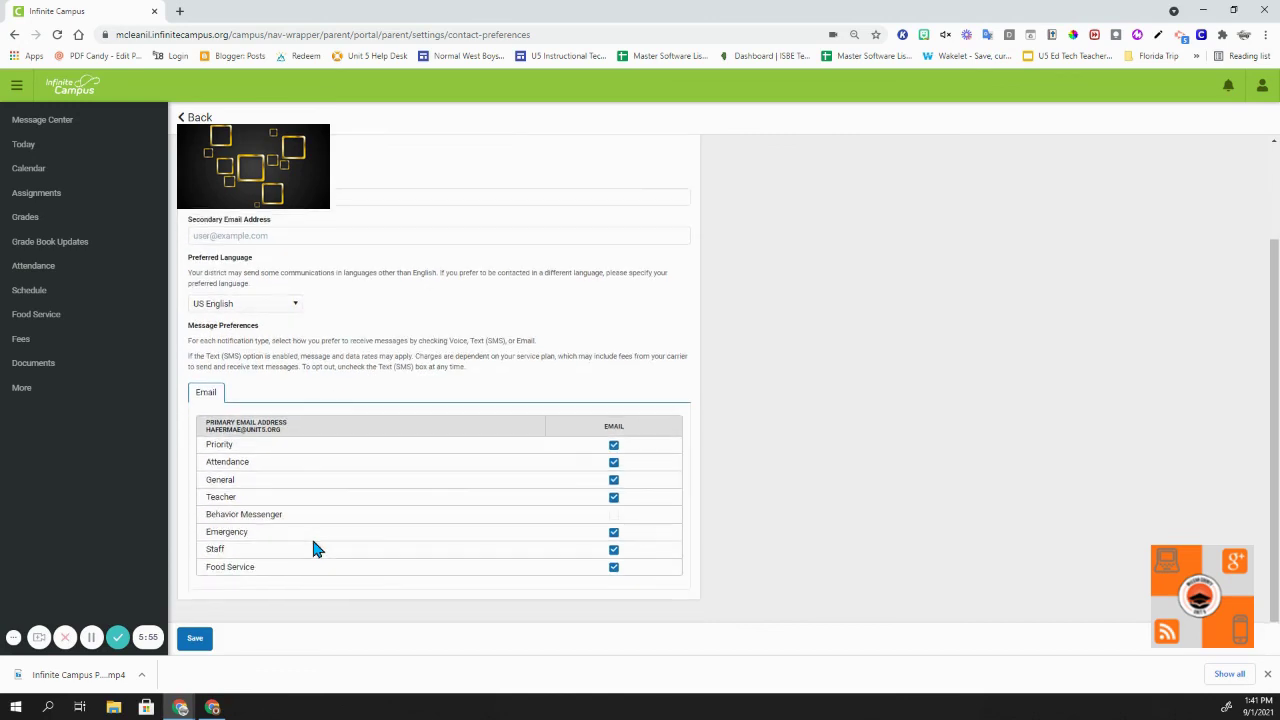
click(195, 640)
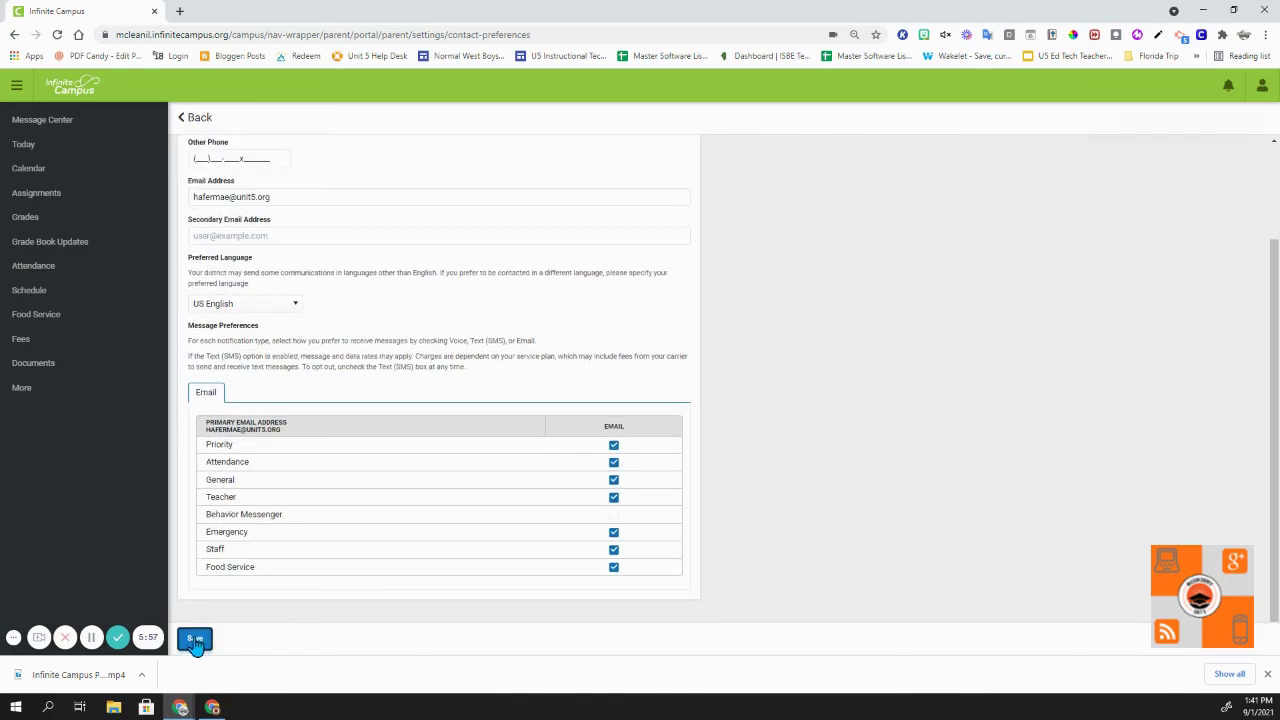
click(195, 117)
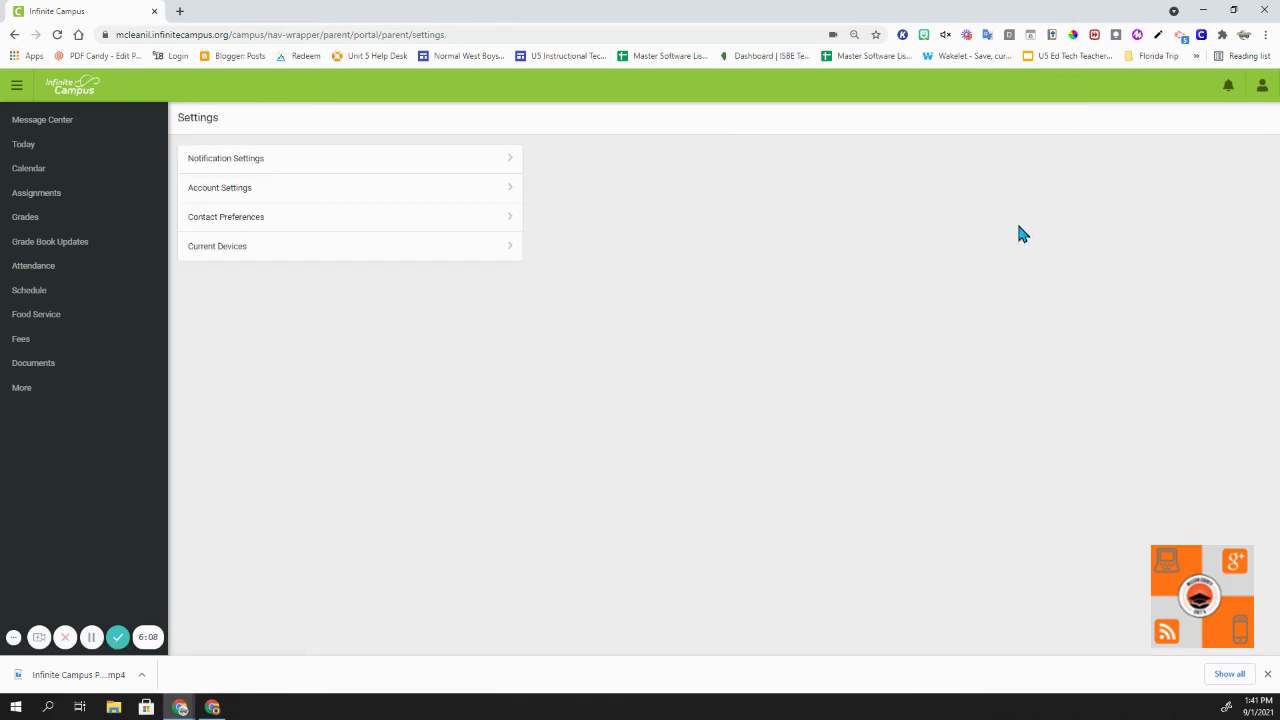
Open Language settings, keep English as the display language, and reopen the user menu
click(1264, 99)
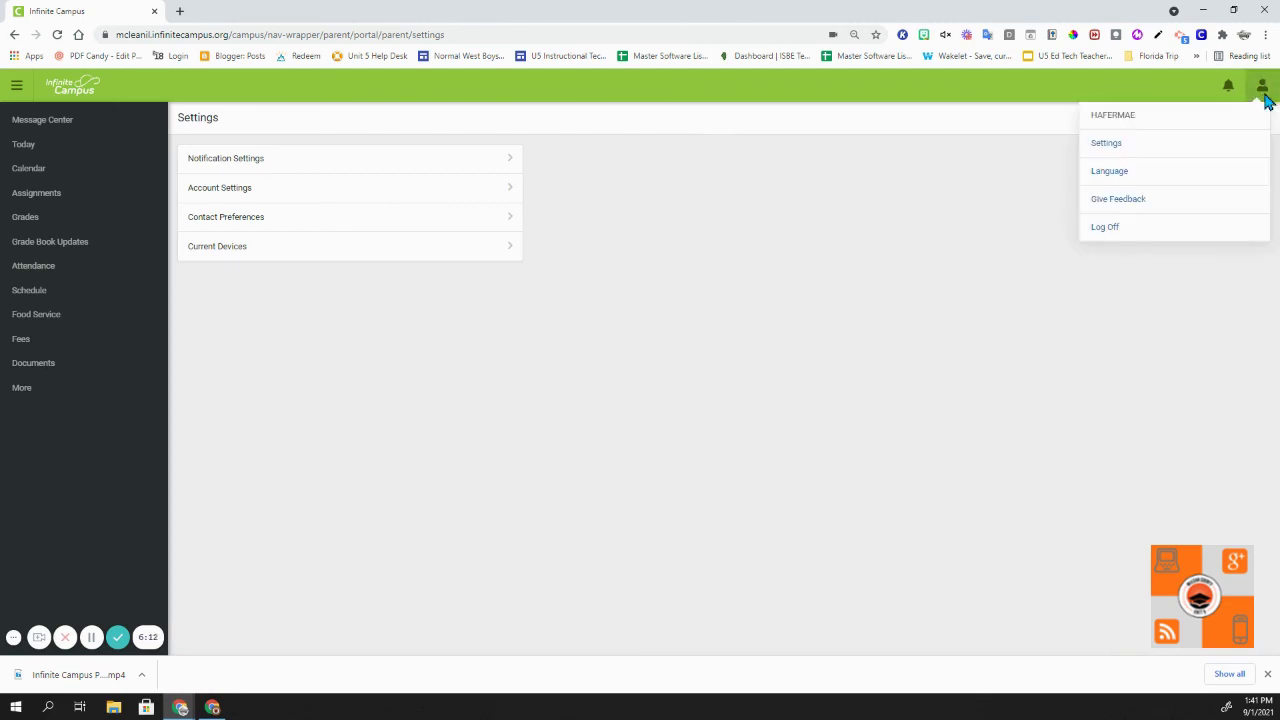
click(1112, 172)
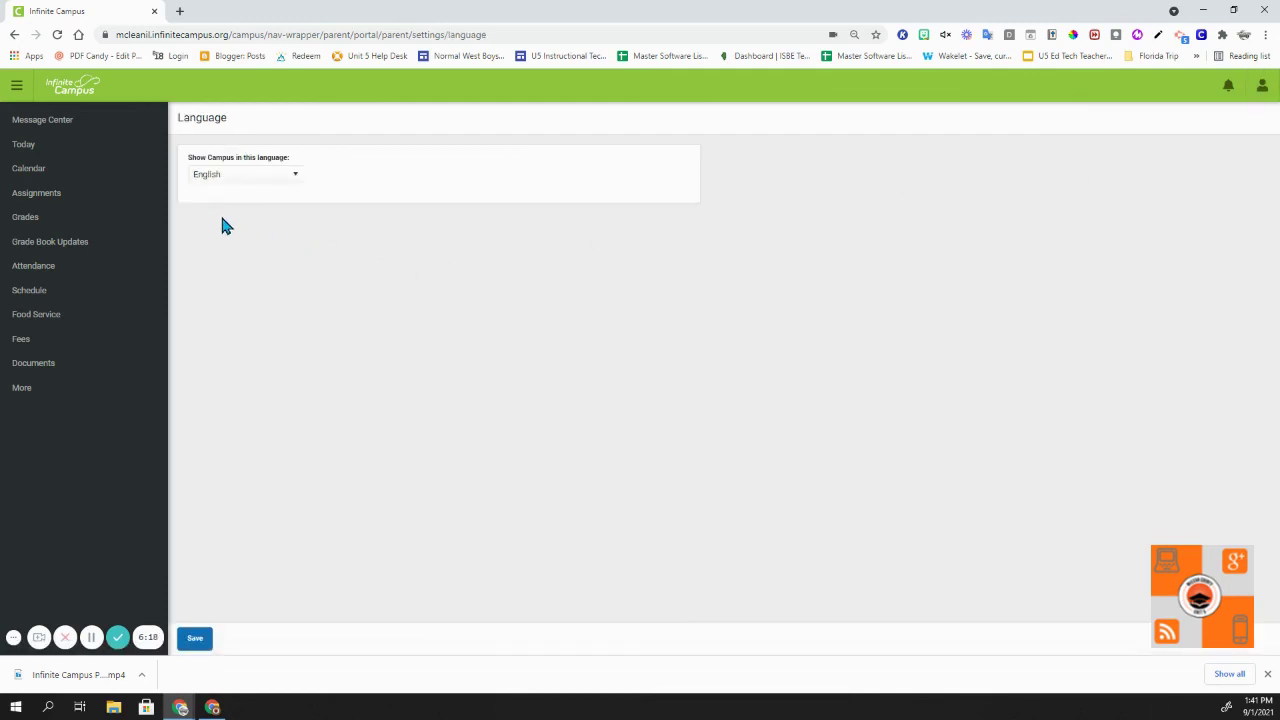
click(266, 180)
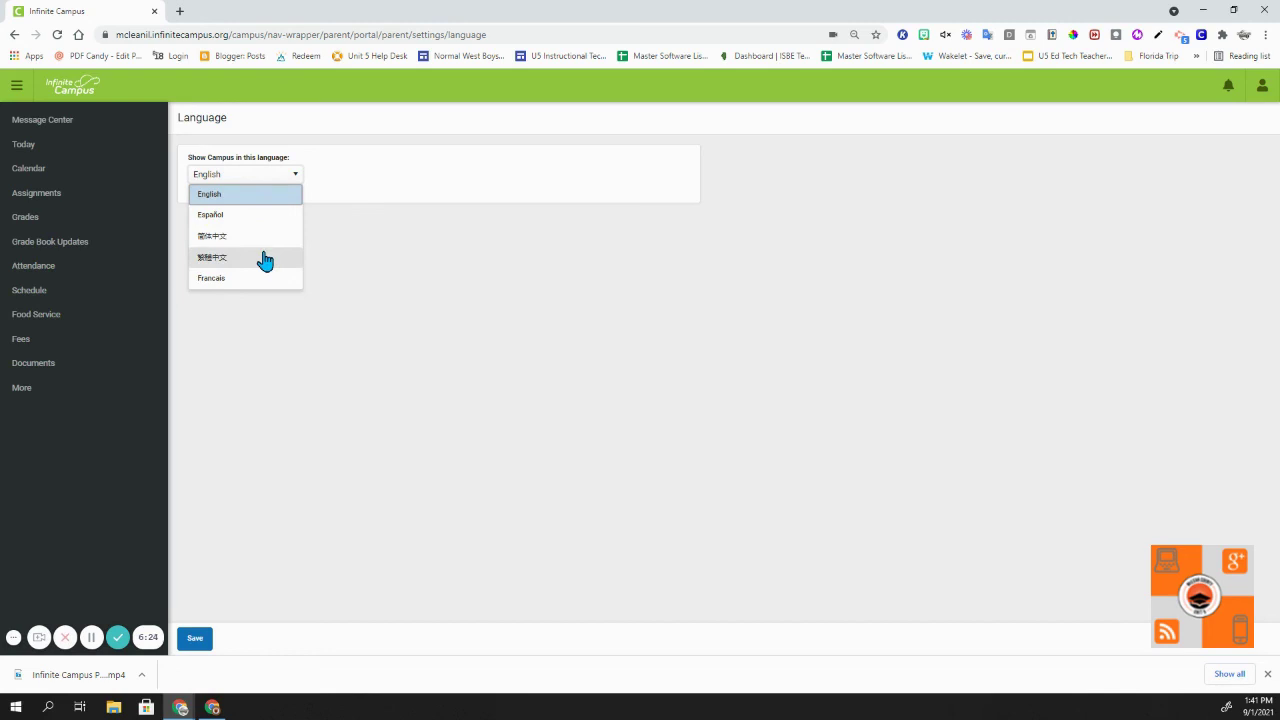
click(287, 177)
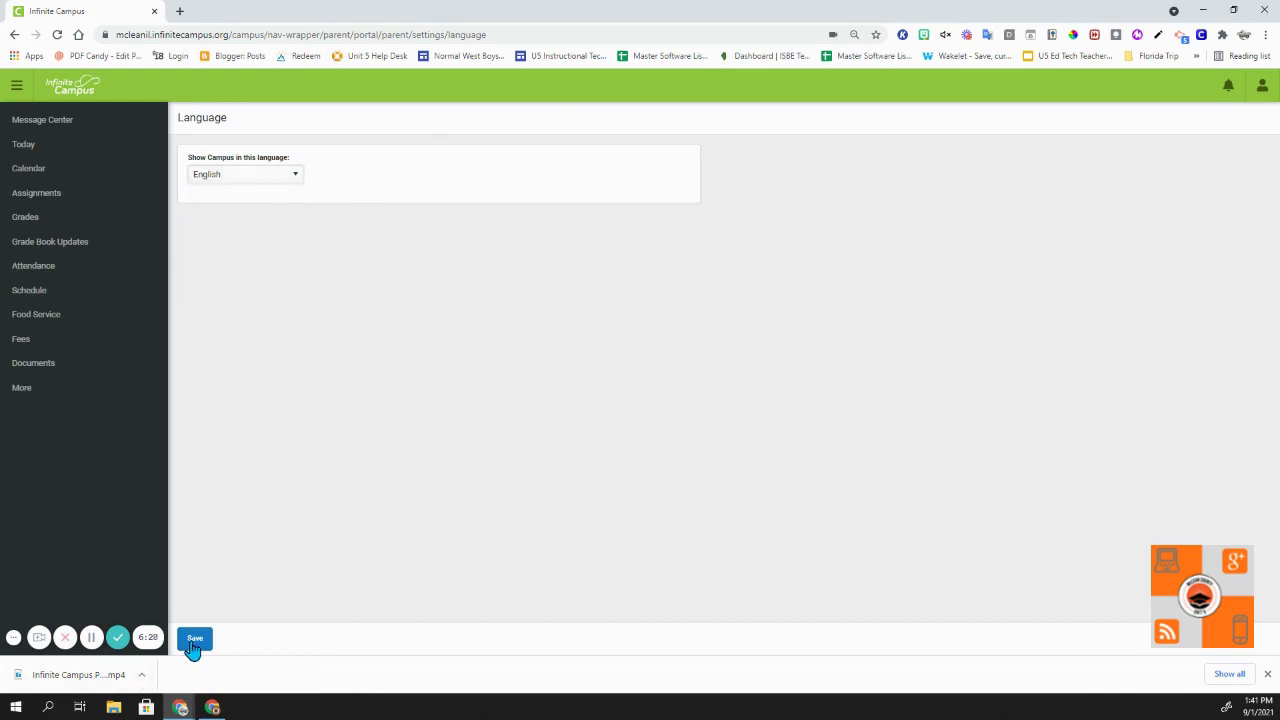
click(1262, 88)
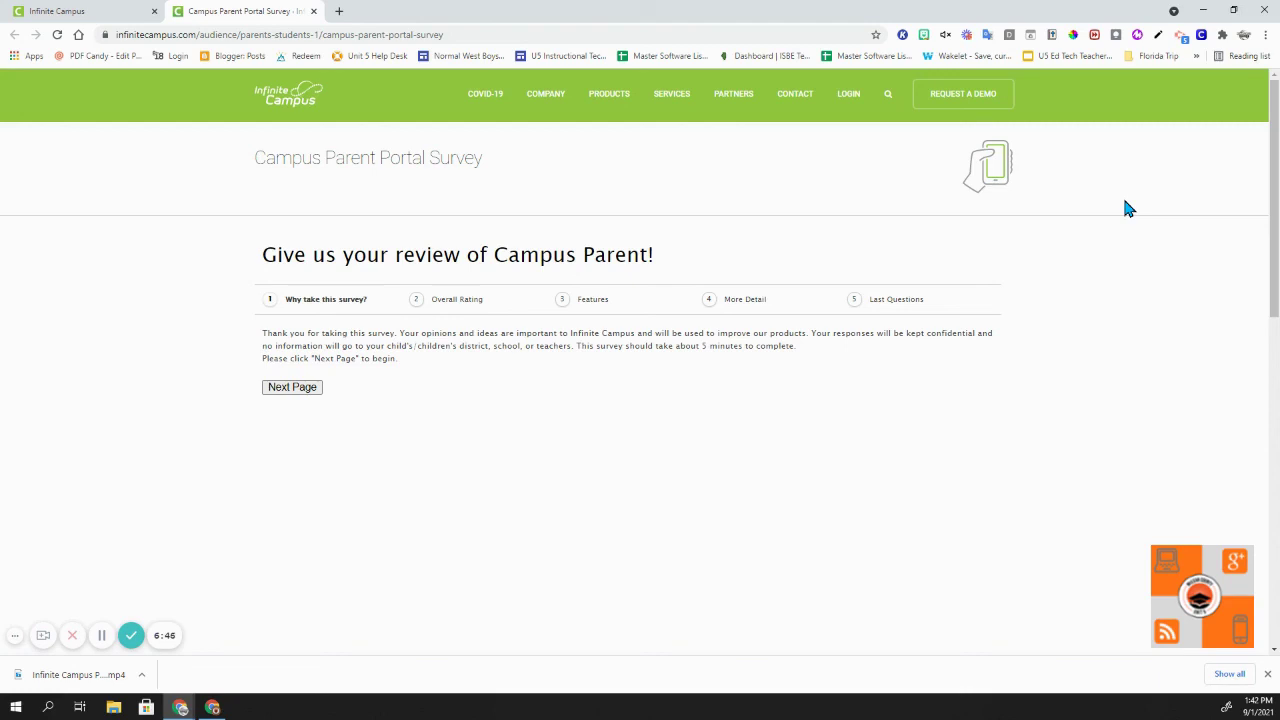
Close the Campus Parent Portal Survey tab
click(314, 11)
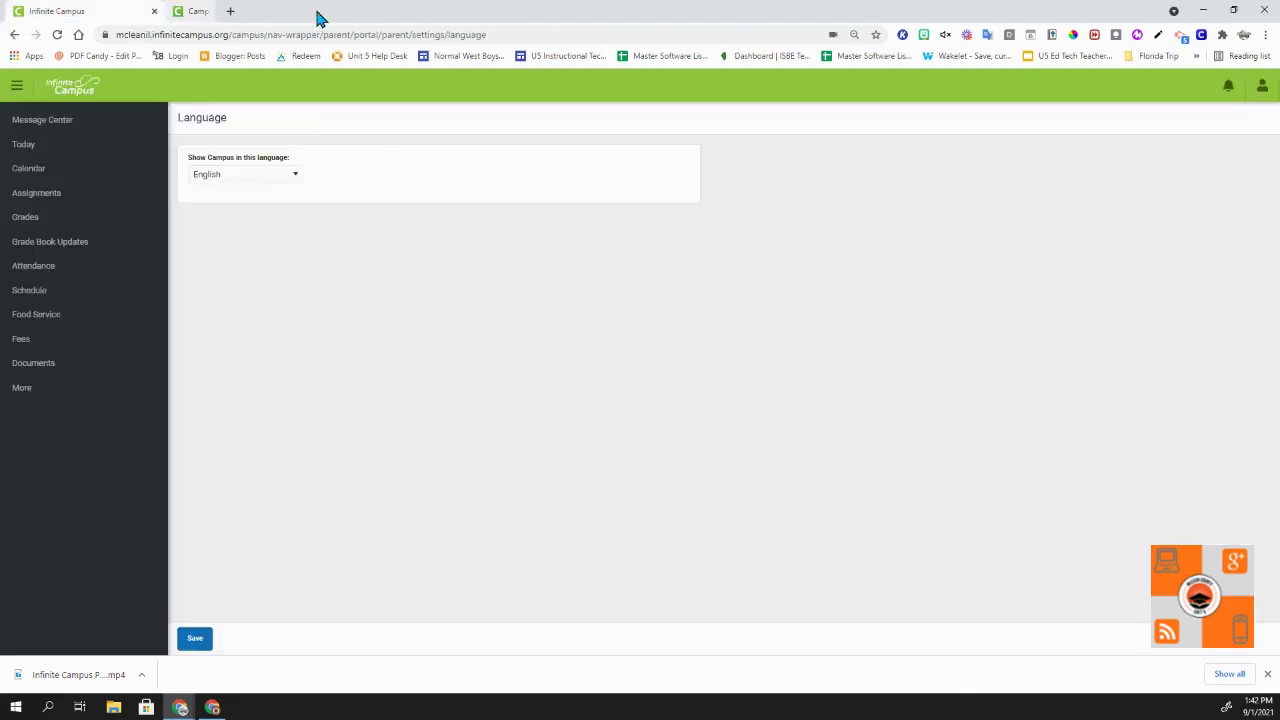